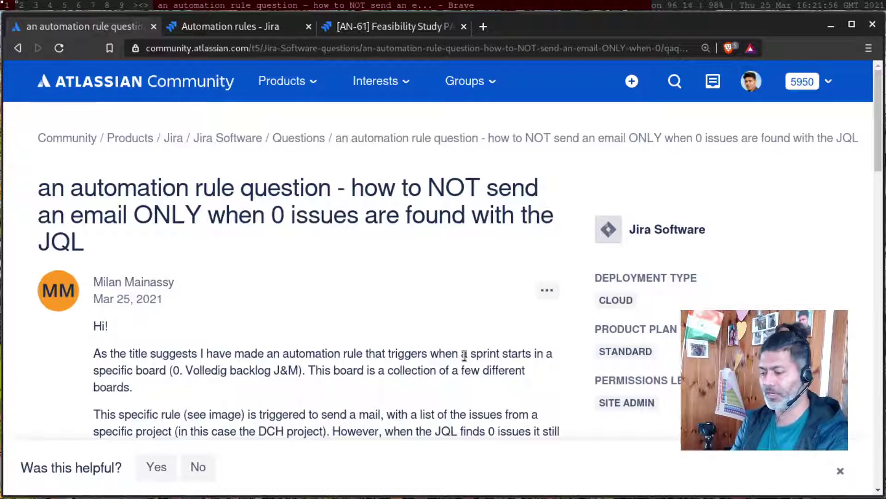
- Scroll through the Community thread to the answer recommending an Advanced compare condition checking {{lookupIssues.size}} > 0
scroll(401, 348, "down", 3)
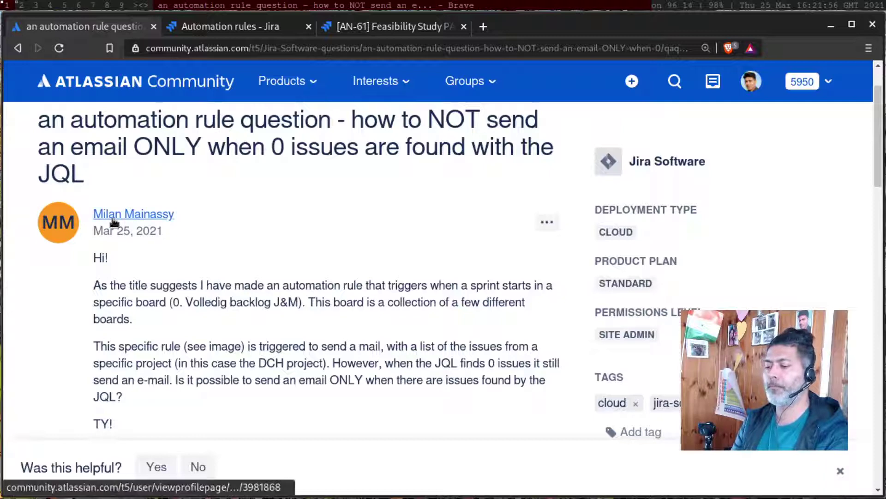
mouse_move(119, 222)
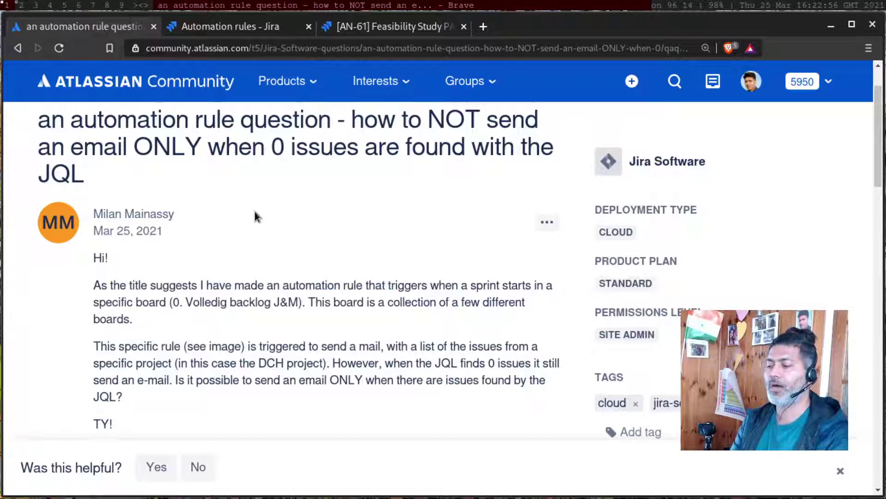
scroll(255, 216, "down", 3)
scroll(255, 216, "up", 1)
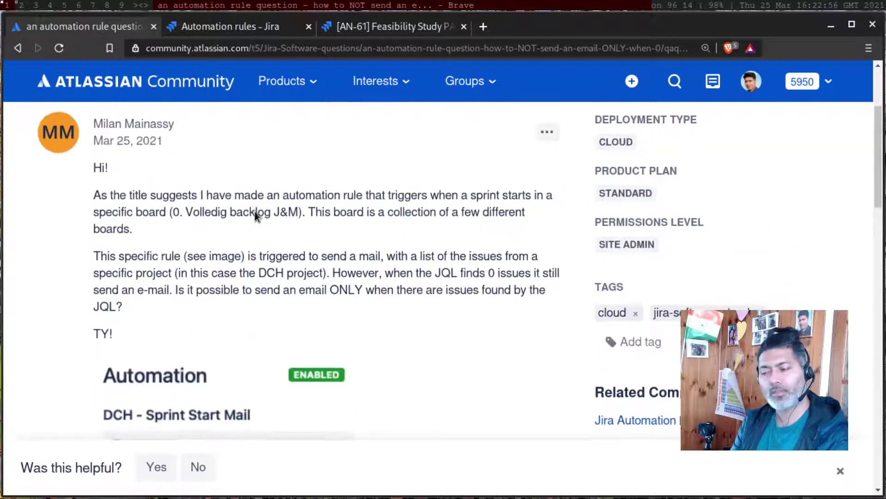
scroll(255, 216, "down", 4)
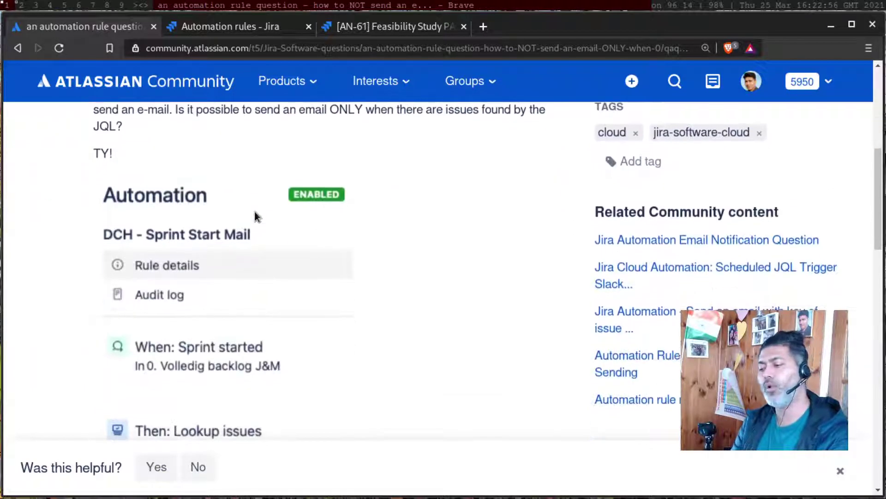
scroll(256, 216, "down", 2)
scroll(255, 216, "down", 3)
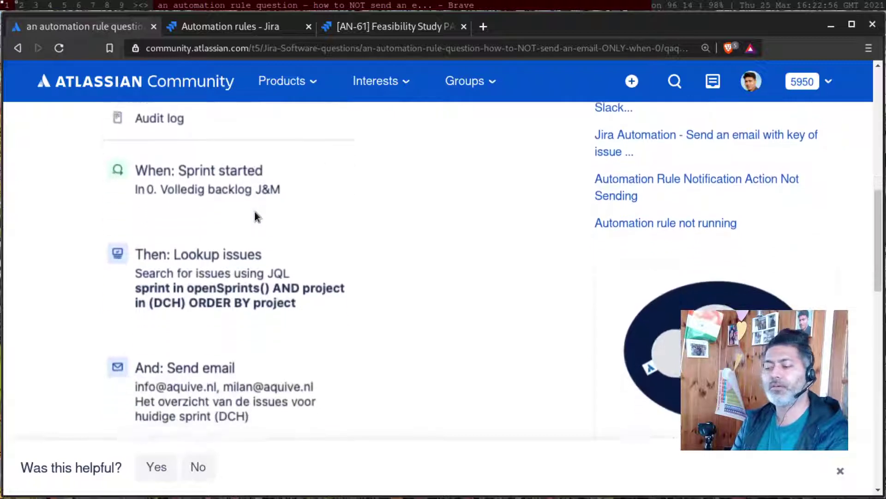
scroll(256, 216, "down", 1)
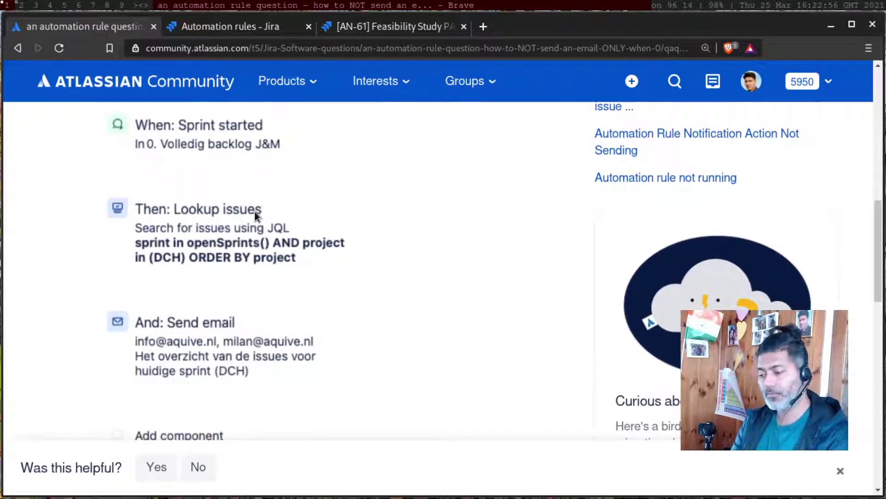
scroll(255, 216, "up", 3)
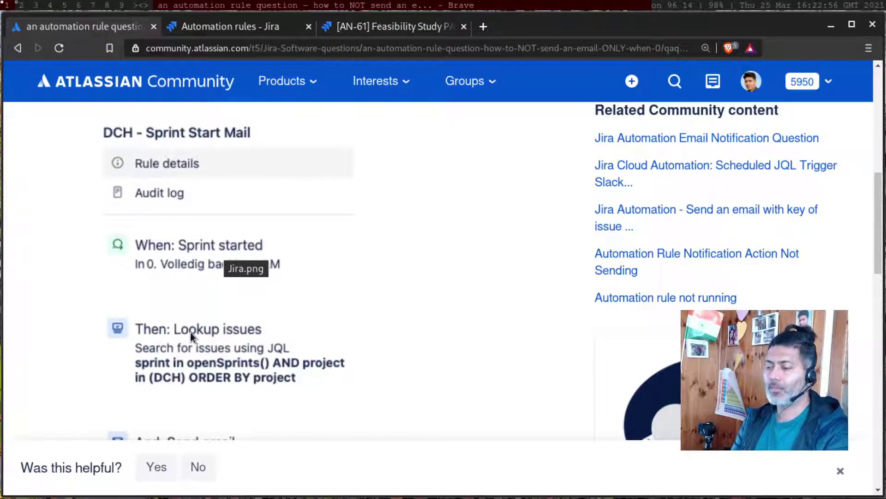
scroll(191, 333, "up", 5)
scroll(192, 335, "down", 4)
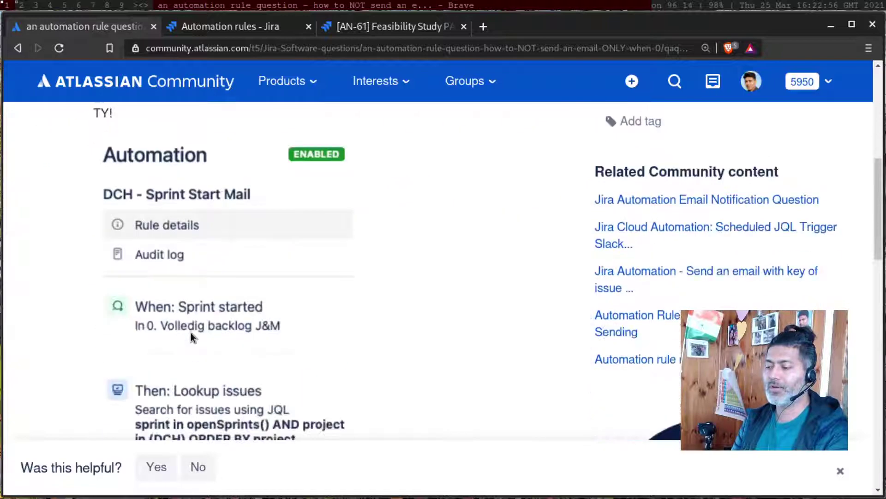
scroll(190, 332, "down", 3)
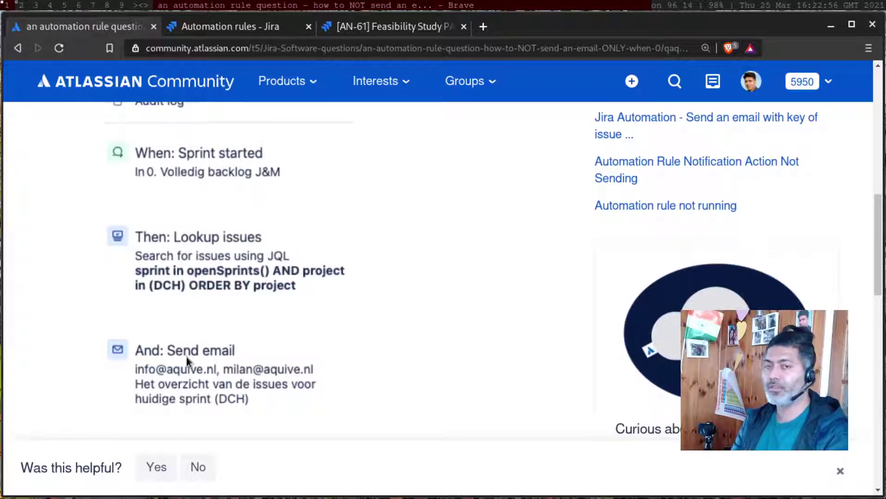
scroll(187, 359, "up", 3)
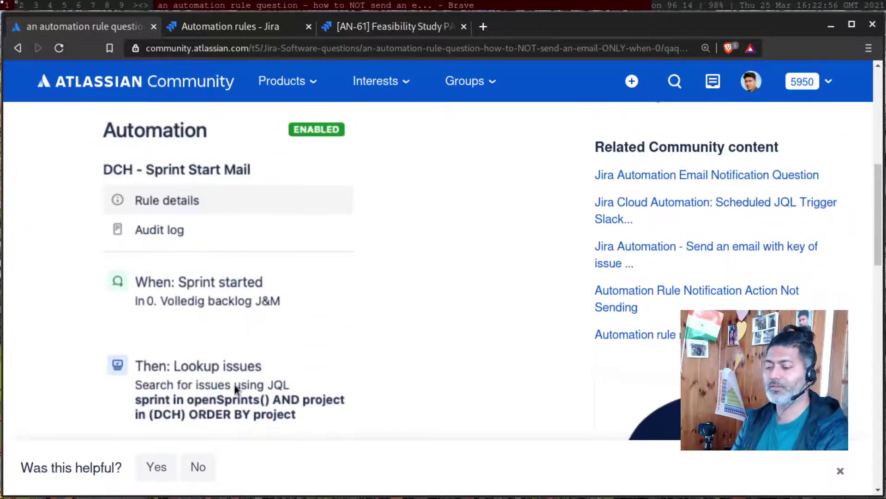
scroll(233, 386, "down", 1)
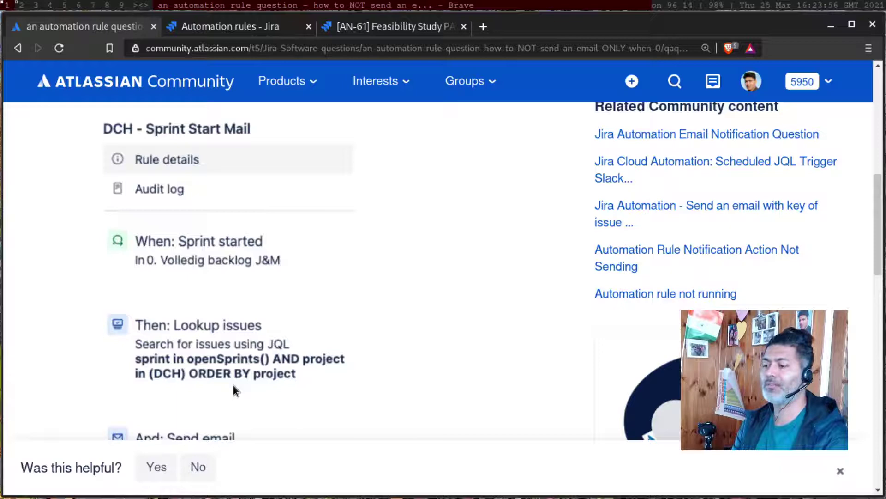
scroll(234, 386, "up", 2)
scroll(233, 386, "down", 2)
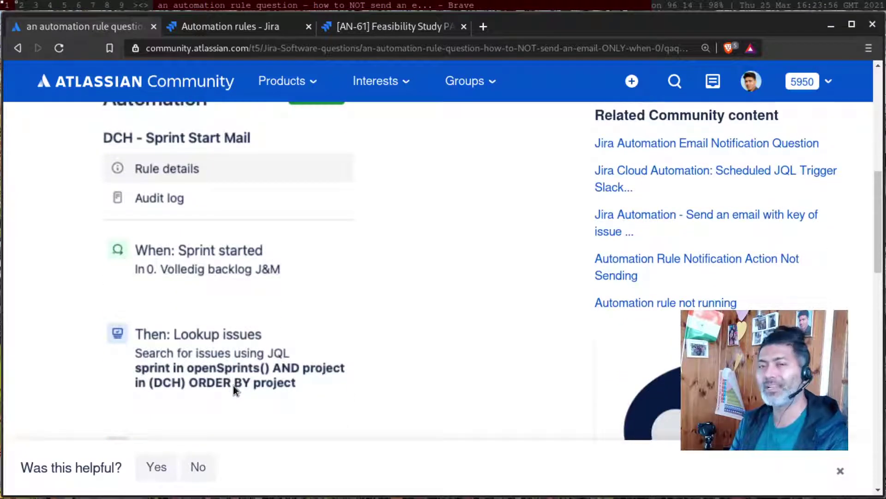
scroll(234, 386, "up", 1)
scroll(233, 386, "down", 1)
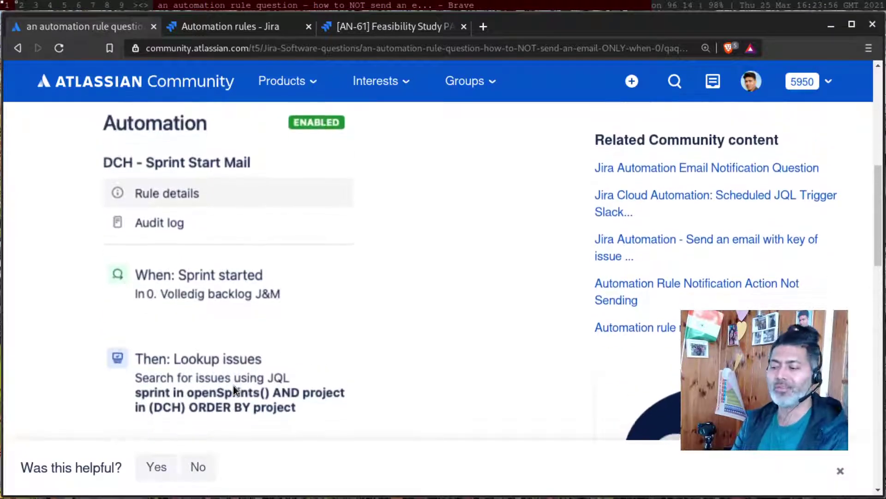
scroll(233, 386, "up", 5)
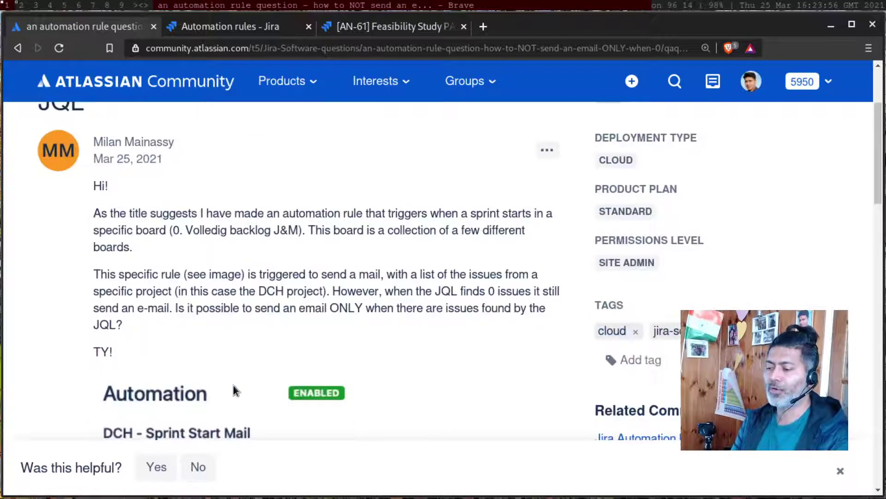
scroll(234, 385, "down", 9)
scroll(233, 385, "down", 8)
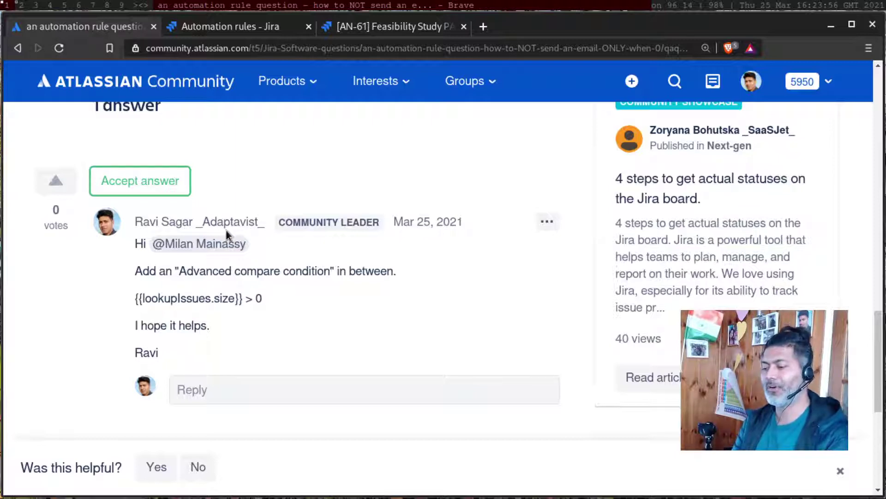
- Open the count-jql-issues rule, its Issue transitioned trigger, and its Lookup issues action with JQL status = "on hold"
left_click(241, 29)
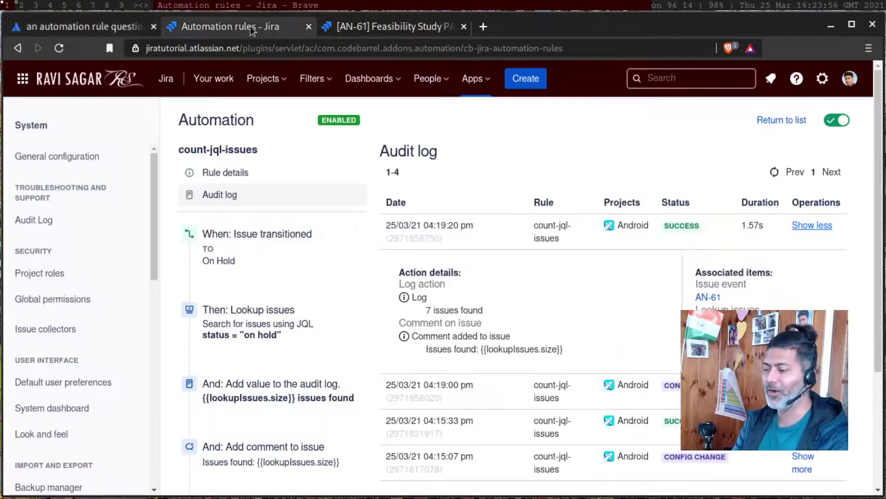
left_click(259, 172)
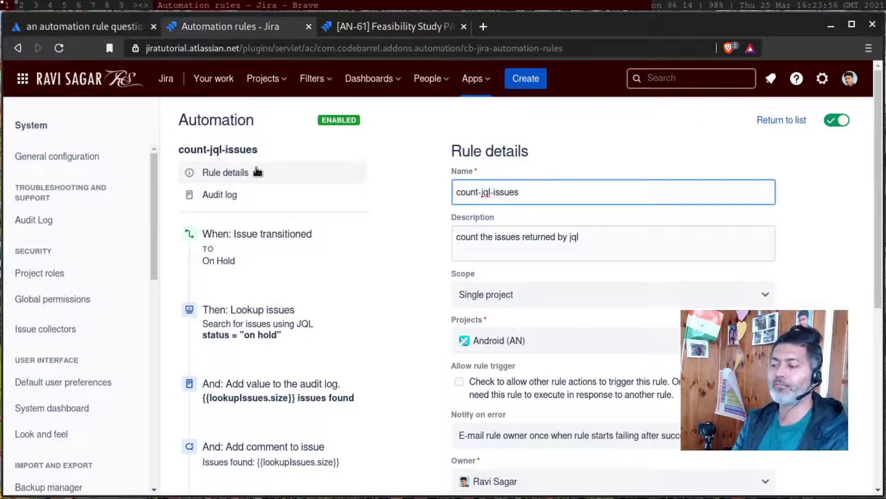
scroll(274, 248, "down", 2)
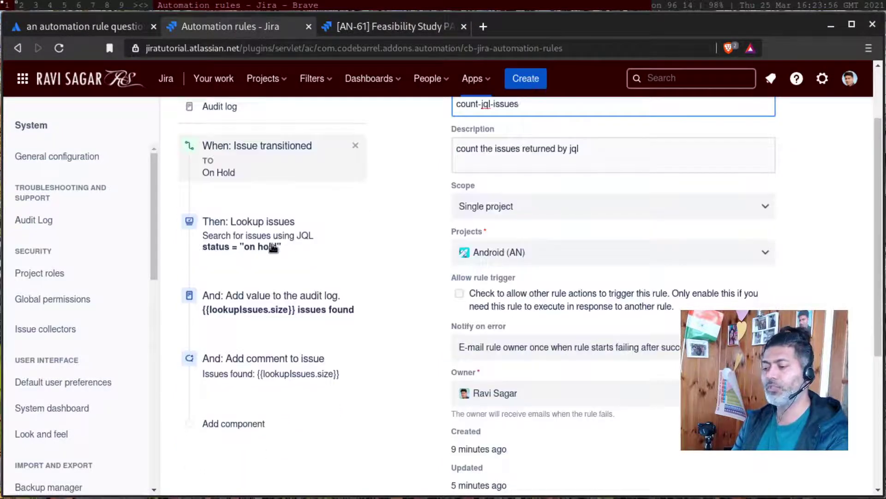
scroll(274, 248, "up", 2)
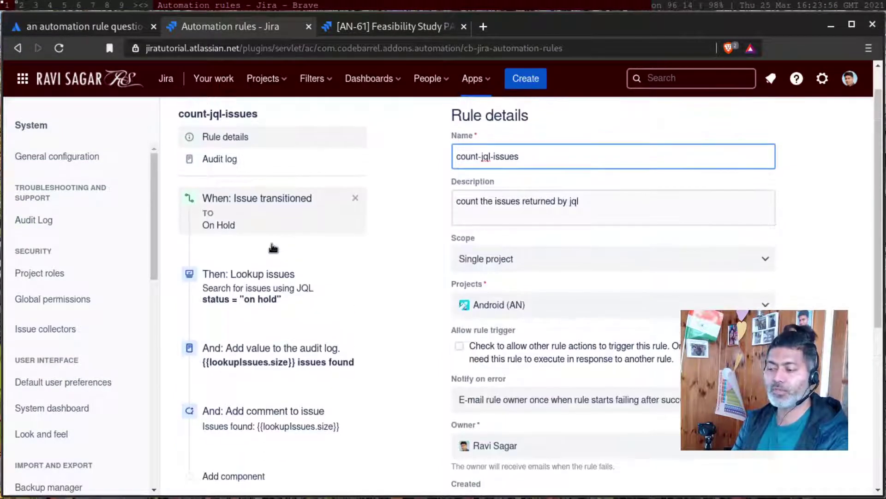
left_click(260, 212)
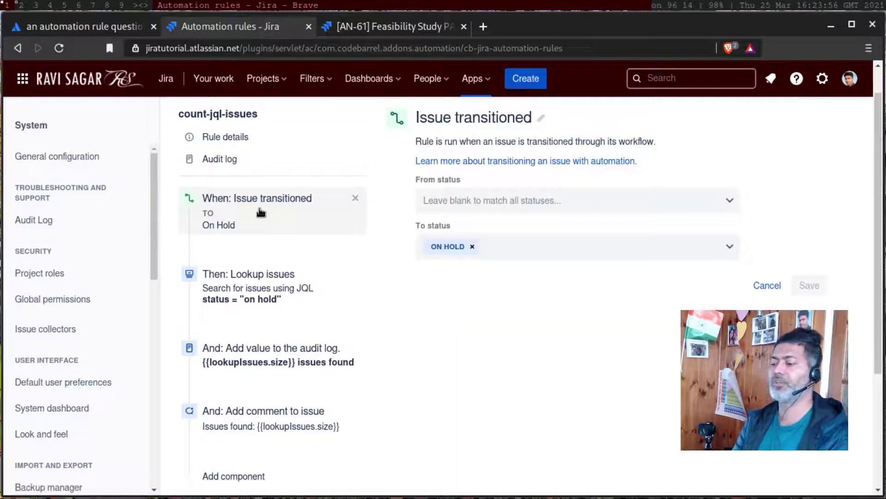
left_click(255, 279)
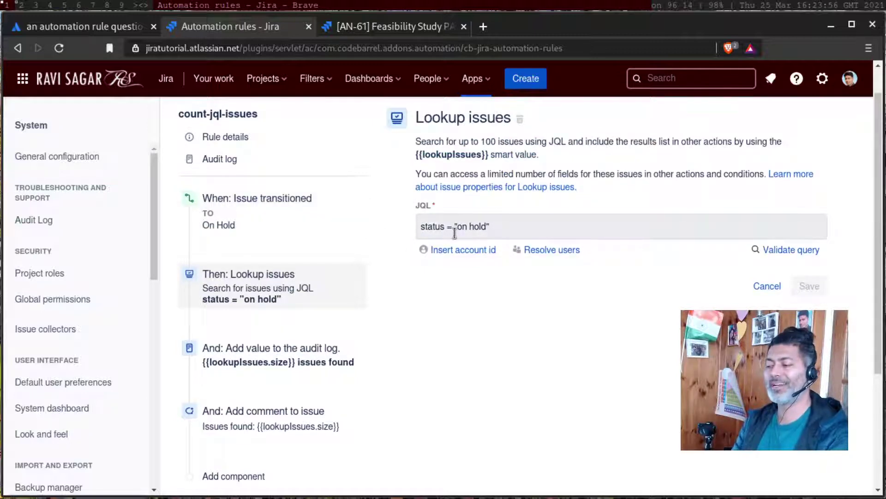
- Validate how many issues the Lookup JQL finds, then review the audit log and add-comment actions
left_click(799, 256)
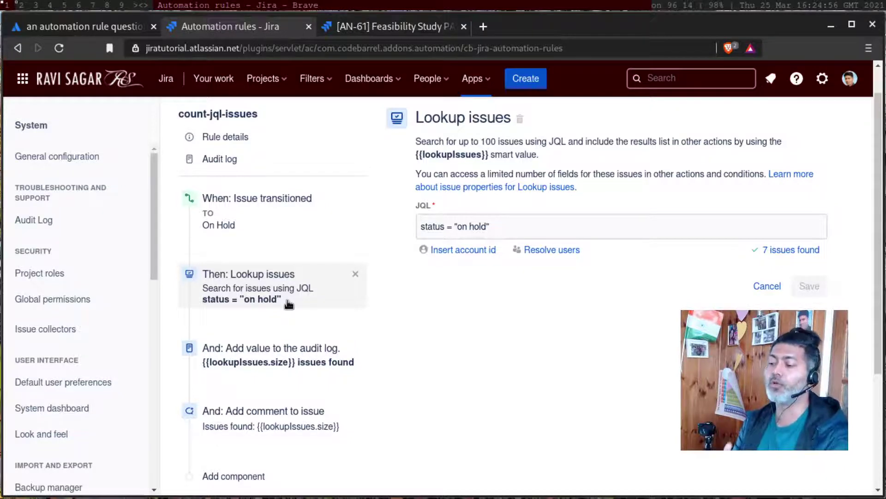
left_click(267, 359)
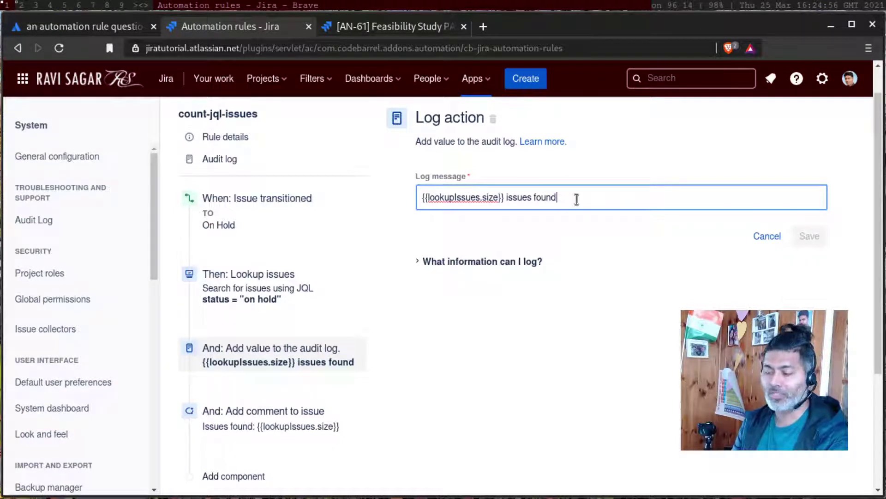
left_click(250, 423)
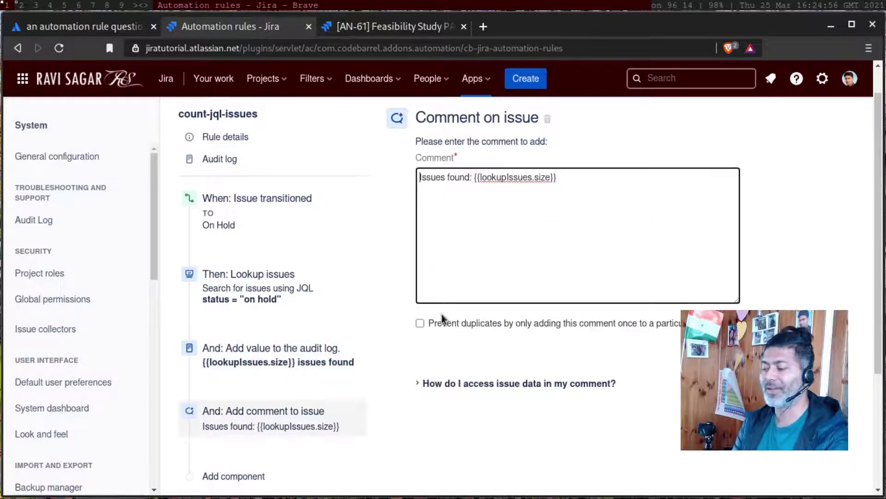
- Enable Prevent duplicates on the comment action, publish the rule, and view its audit log
left_click(420, 323)
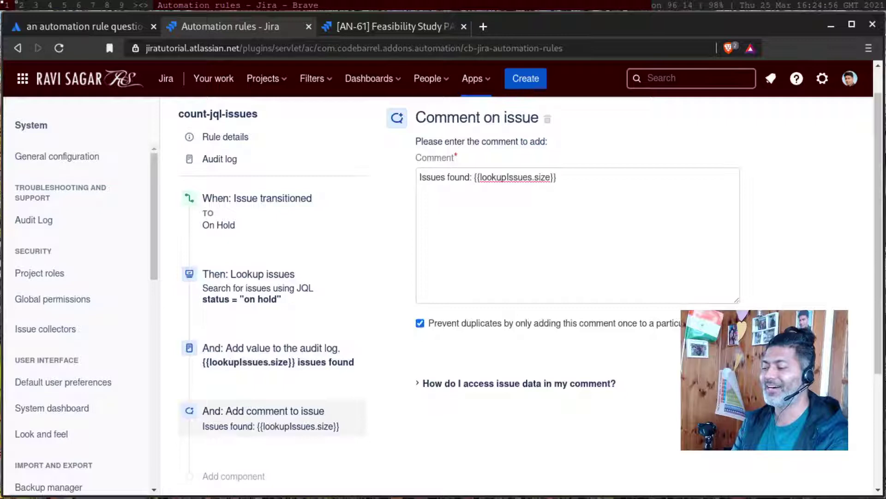
left_click(724, 418)
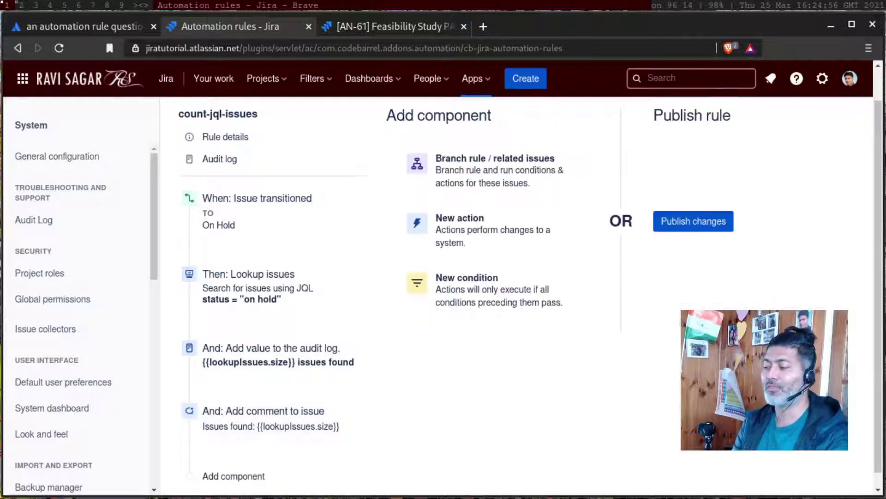
left_click(682, 221)
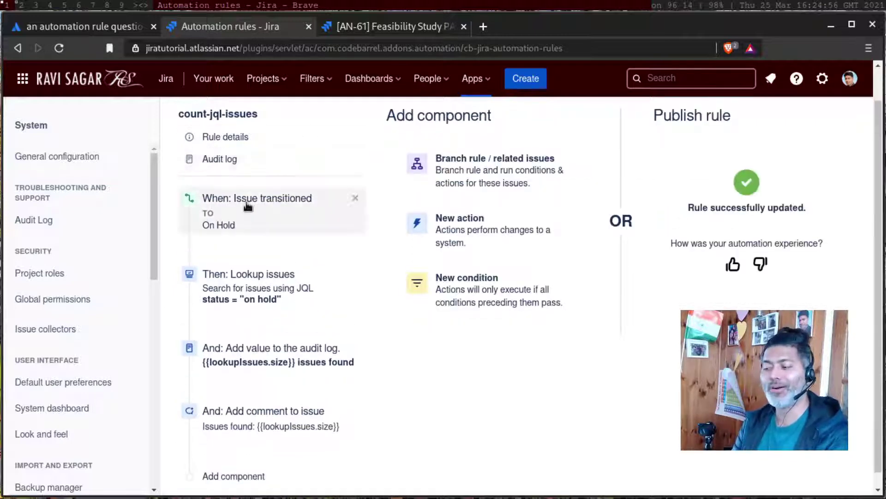
left_click(231, 160)
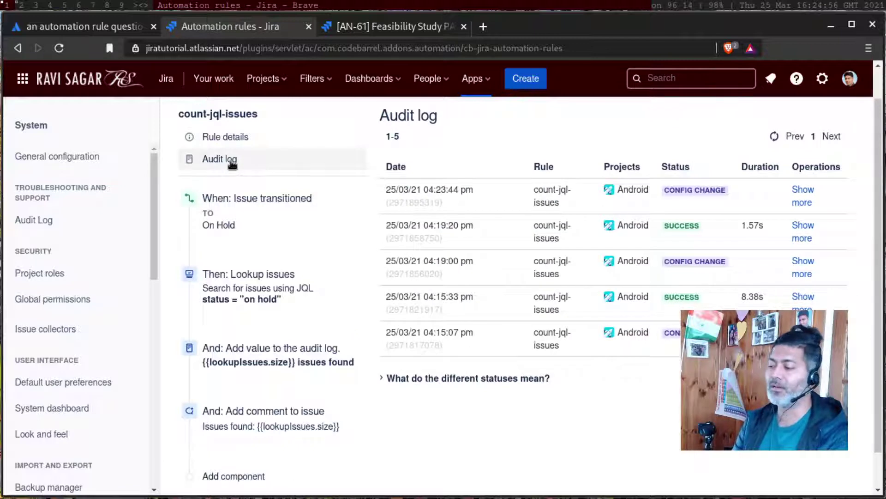
- Transition AN-61 to In Progress and back to On Hold, then return to the rule's audit log
left_click(398, 28)
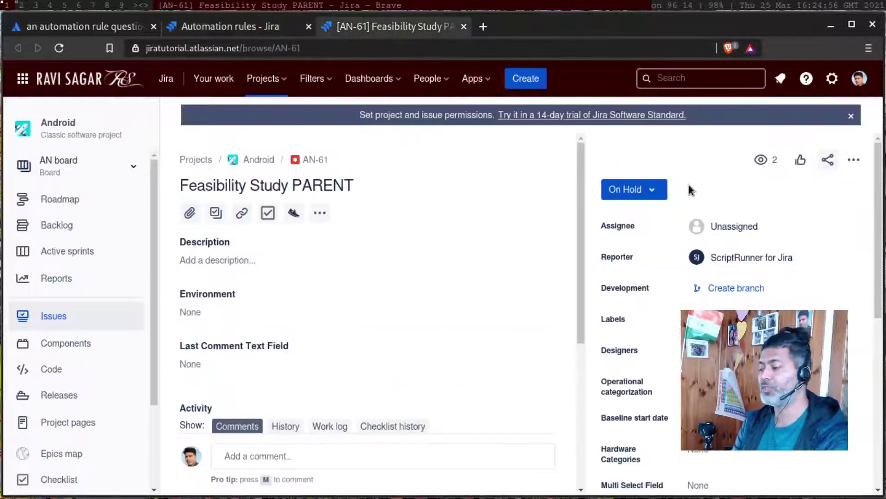
left_click(650, 188)
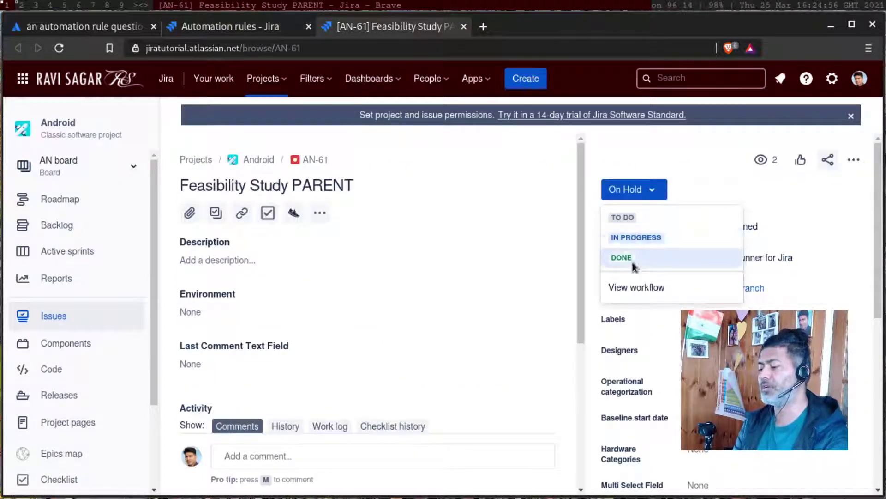
left_click(646, 240)
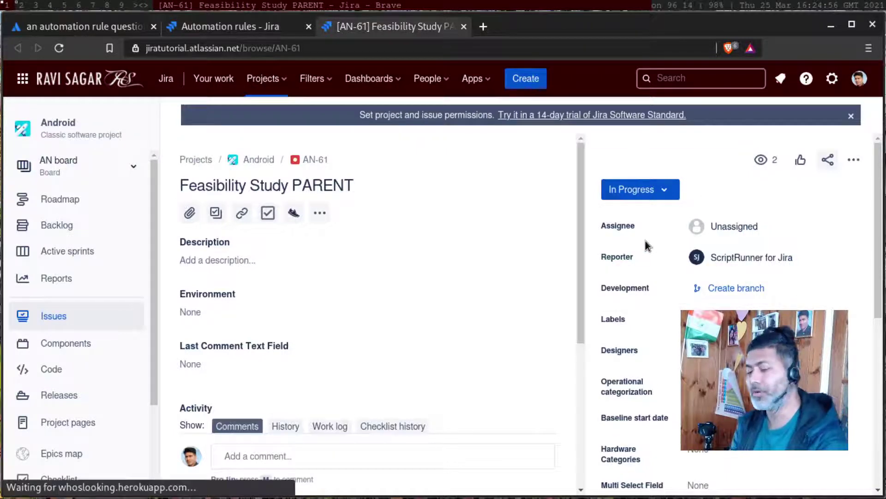
left_click(664, 190)
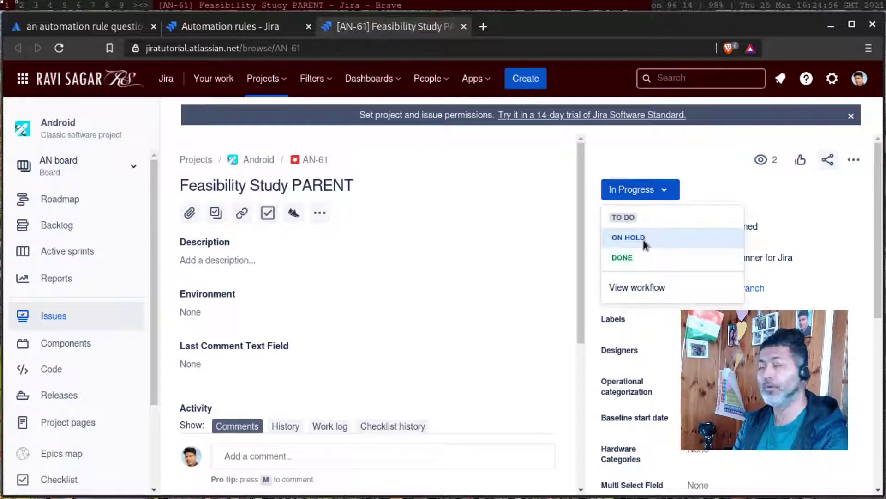
left_click(644, 240)
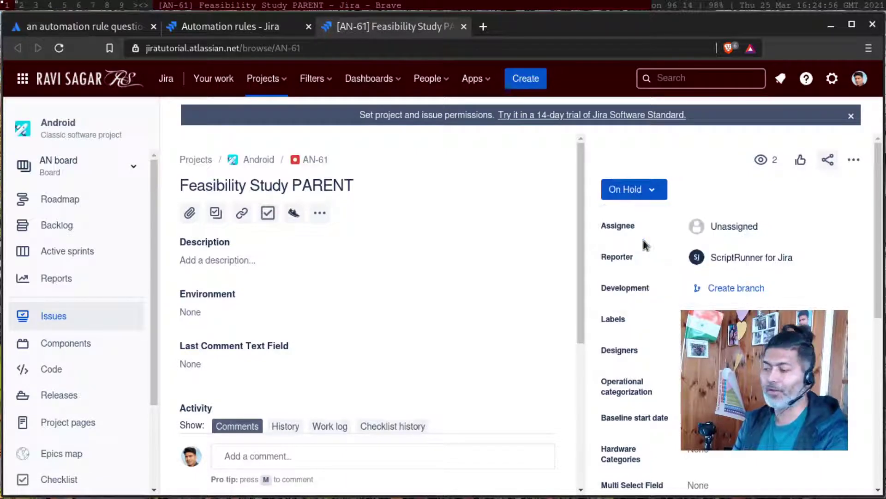
left_click(257, 32)
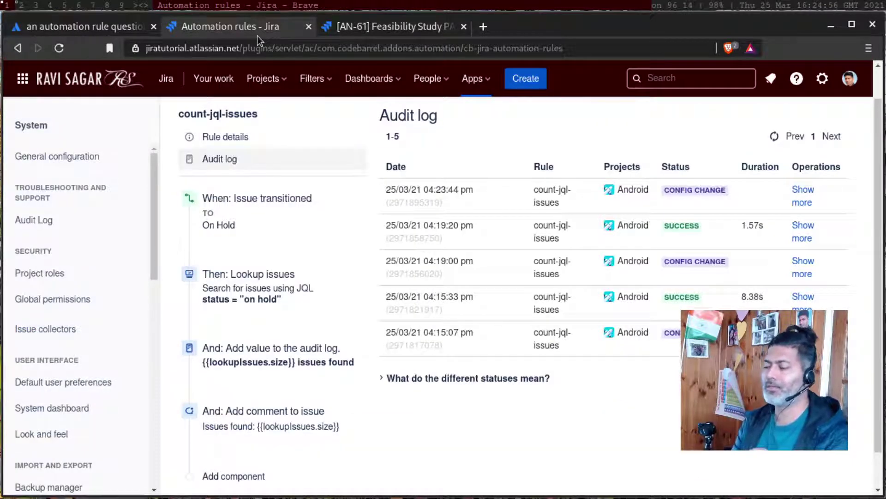
- Refresh the audit log and expand the newest run listing 7 issues found, returning to AN-61
left_click(775, 138)
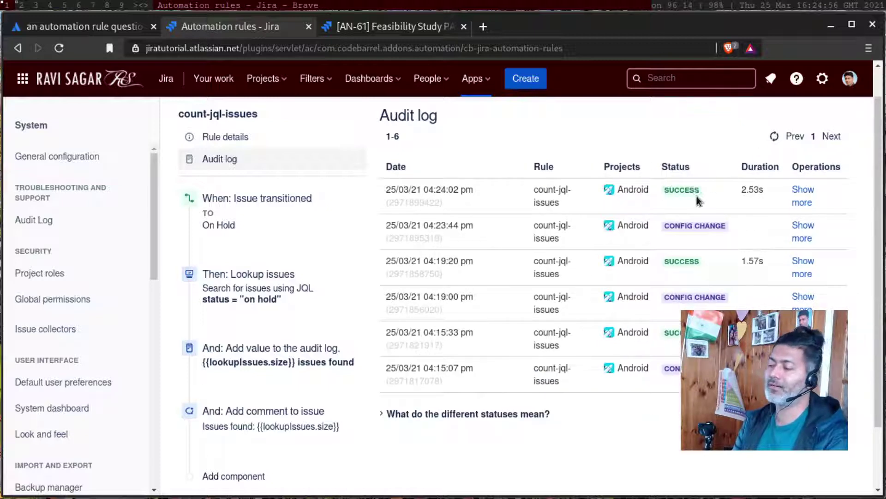
left_click(803, 193)
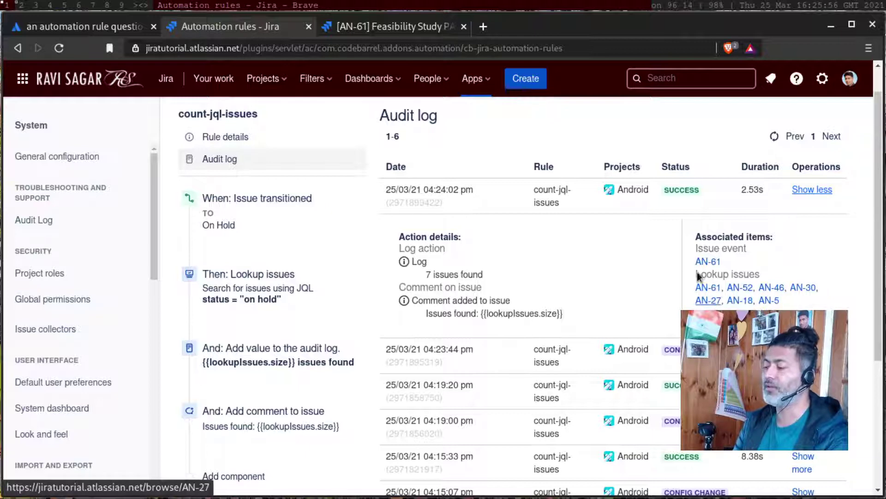
left_click(424, 26)
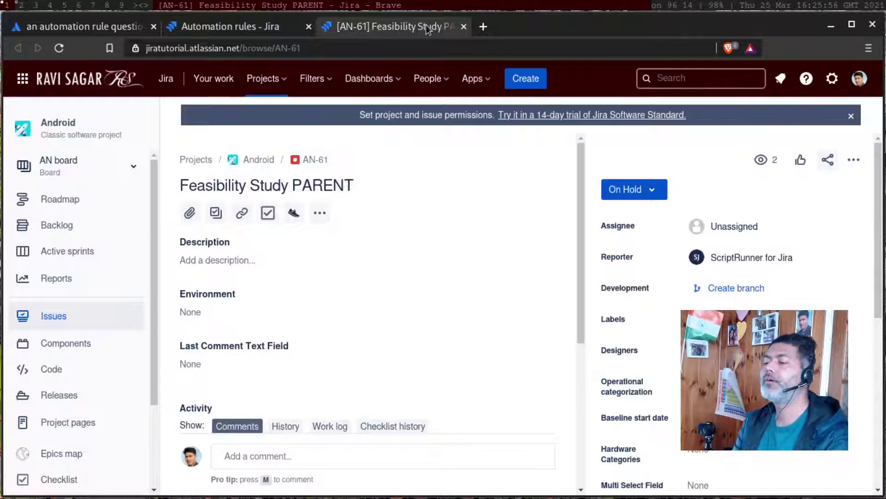
- Reload AN-61 and read its new Issues found comments
left_click(59, 51)
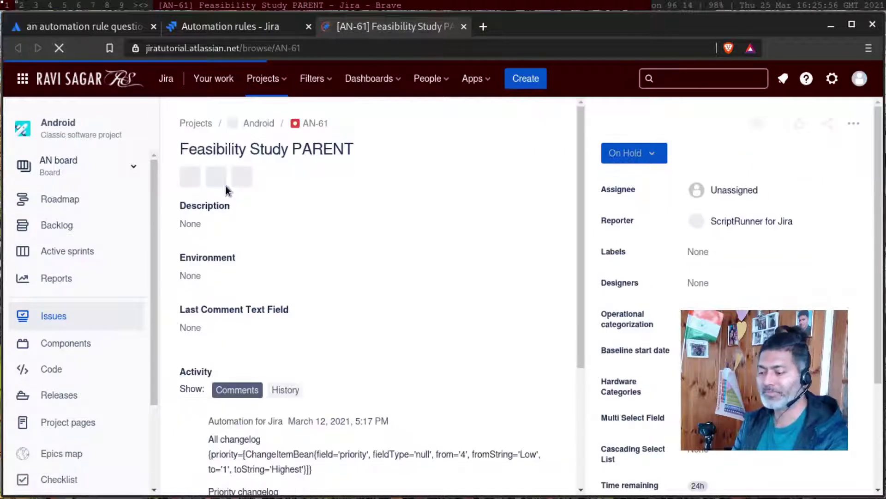
scroll(354, 232, "down", 2)
scroll(351, 229, "down", 2)
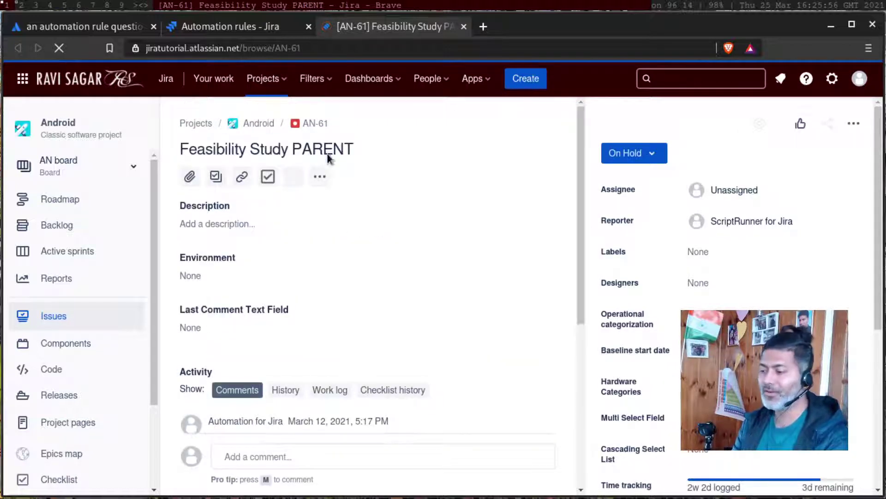
- Open AN-52 from the audit log's found issues, review it, and close its tab
left_click(259, 28)
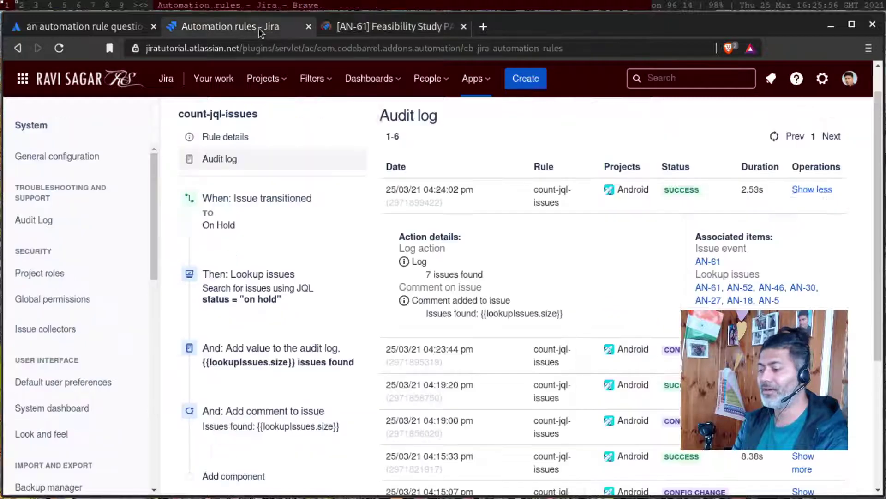
middle_click(744, 288)
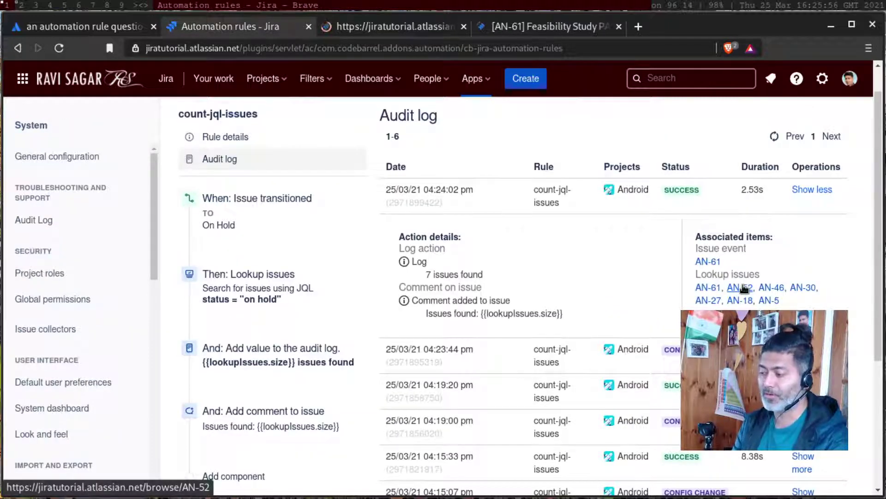
key("ctrl+Tab")
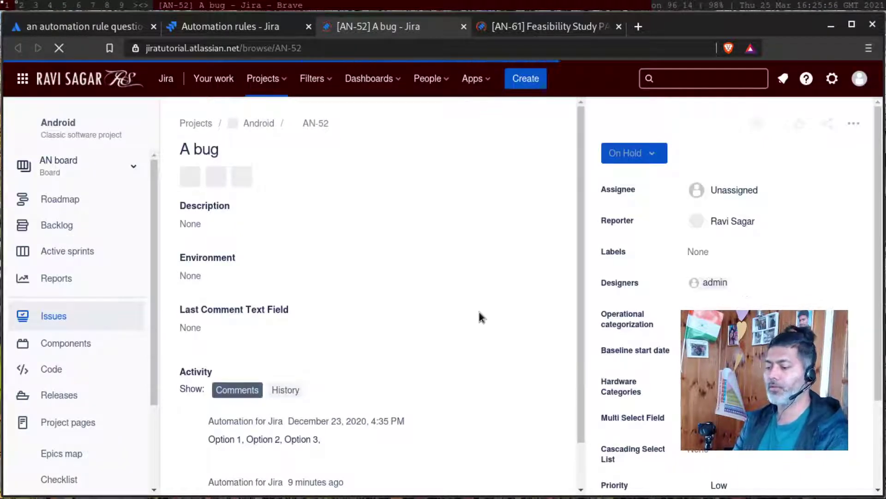
scroll(479, 312, "down", 1)
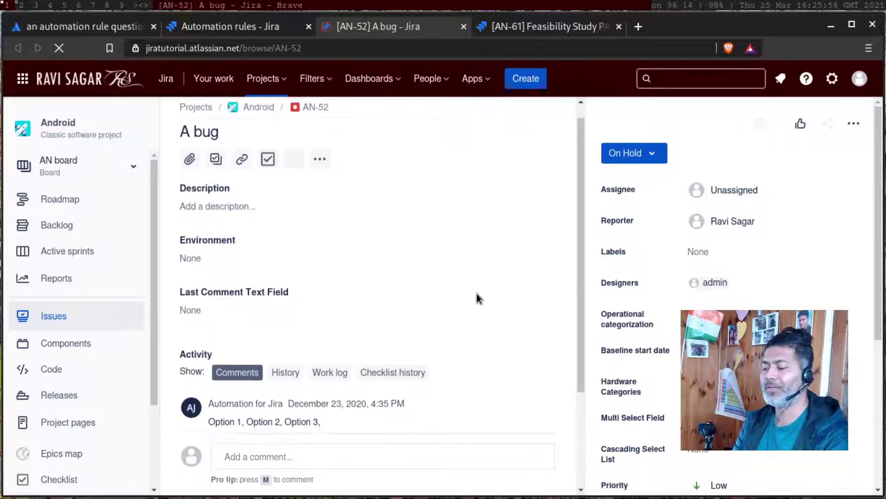
scroll(476, 298, "down", 3)
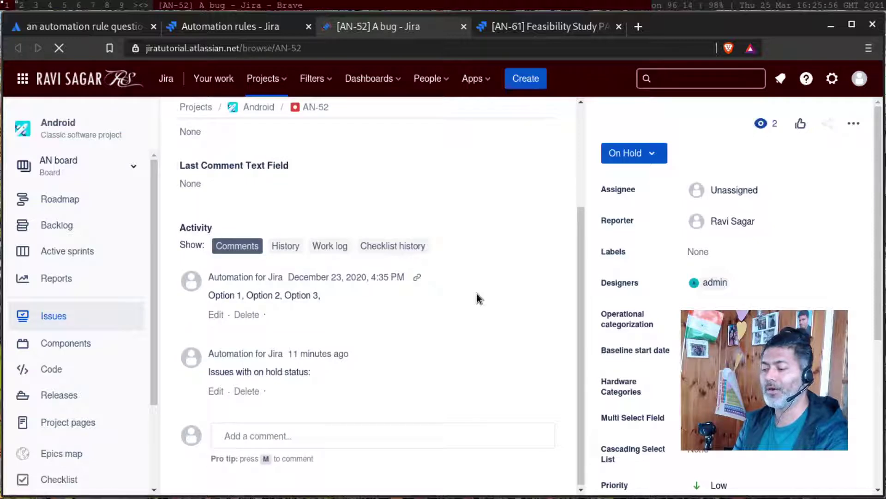
left_click(464, 27)
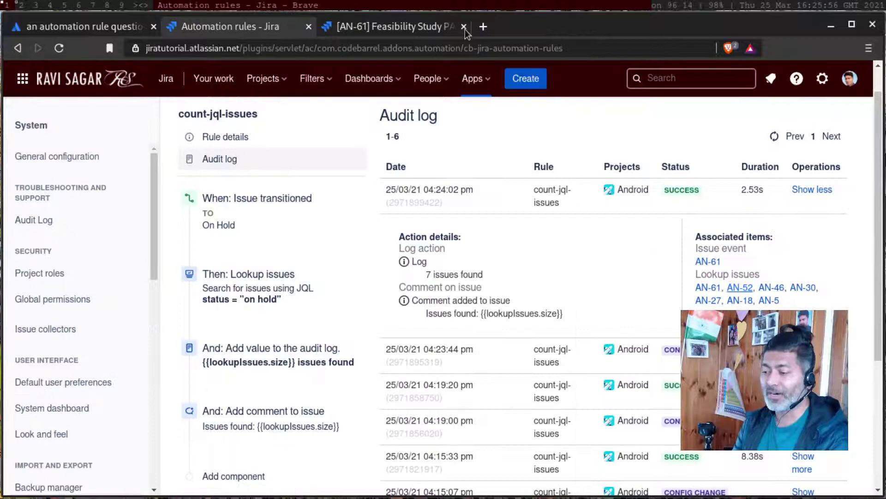